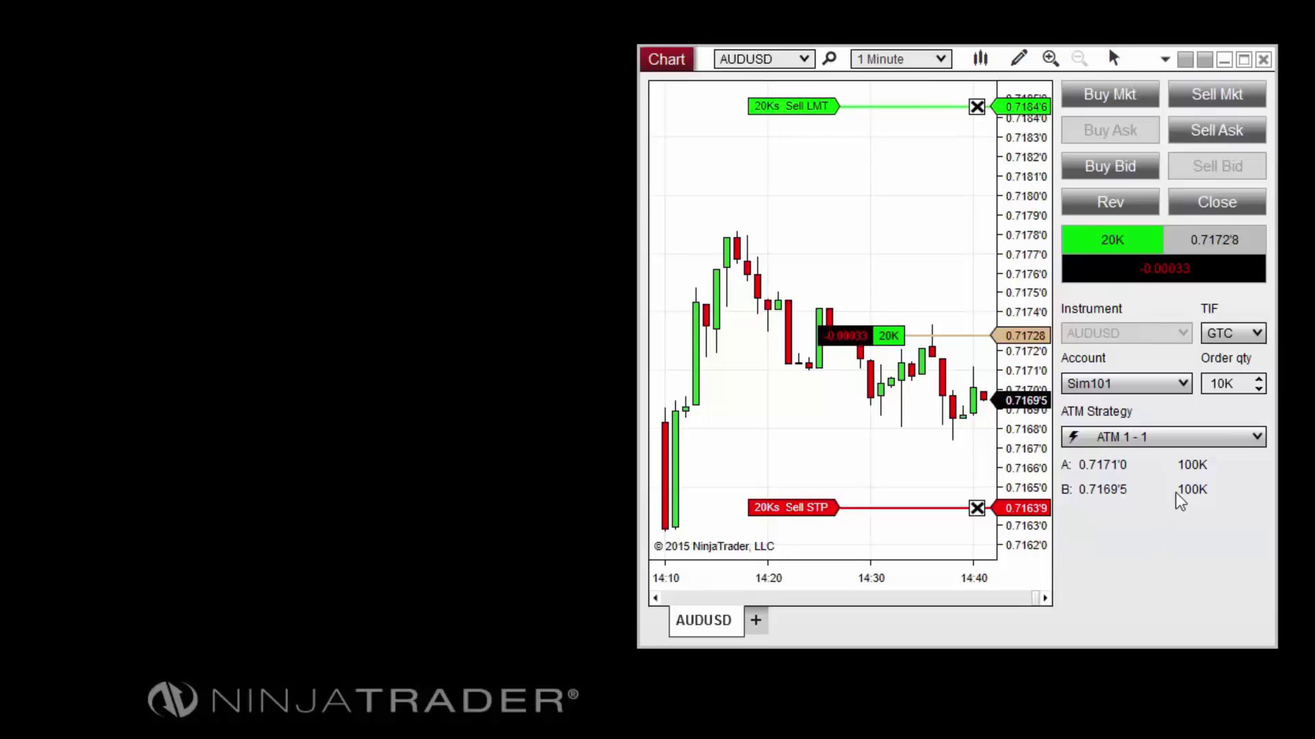
Step: List the available ATM strategies: ATM 1 - 1, Custom, None and ATM 1
{"action": "left_click", "coordinate": [1254, 436]}
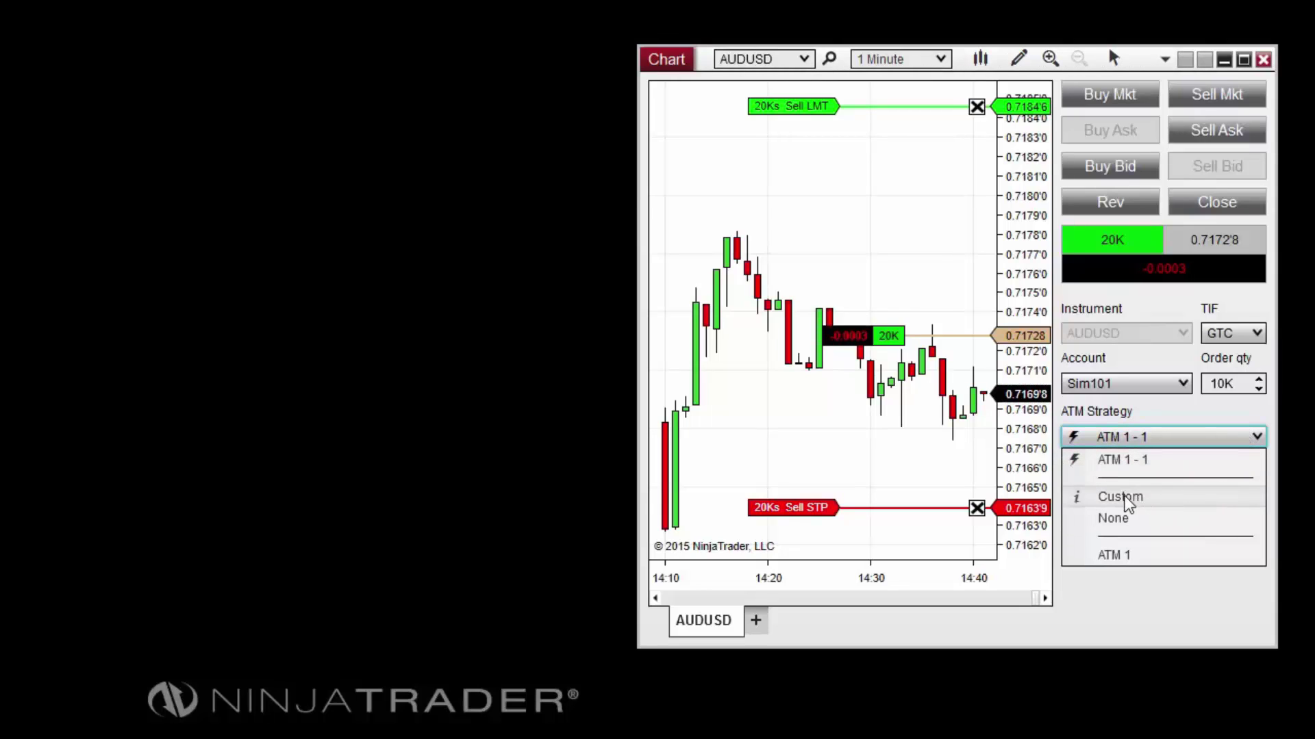
Step: Select the Custom ATM strategy and move its parameters dialog to the left of the chart
{"action": "left_click", "coordinate": [1172, 504]}
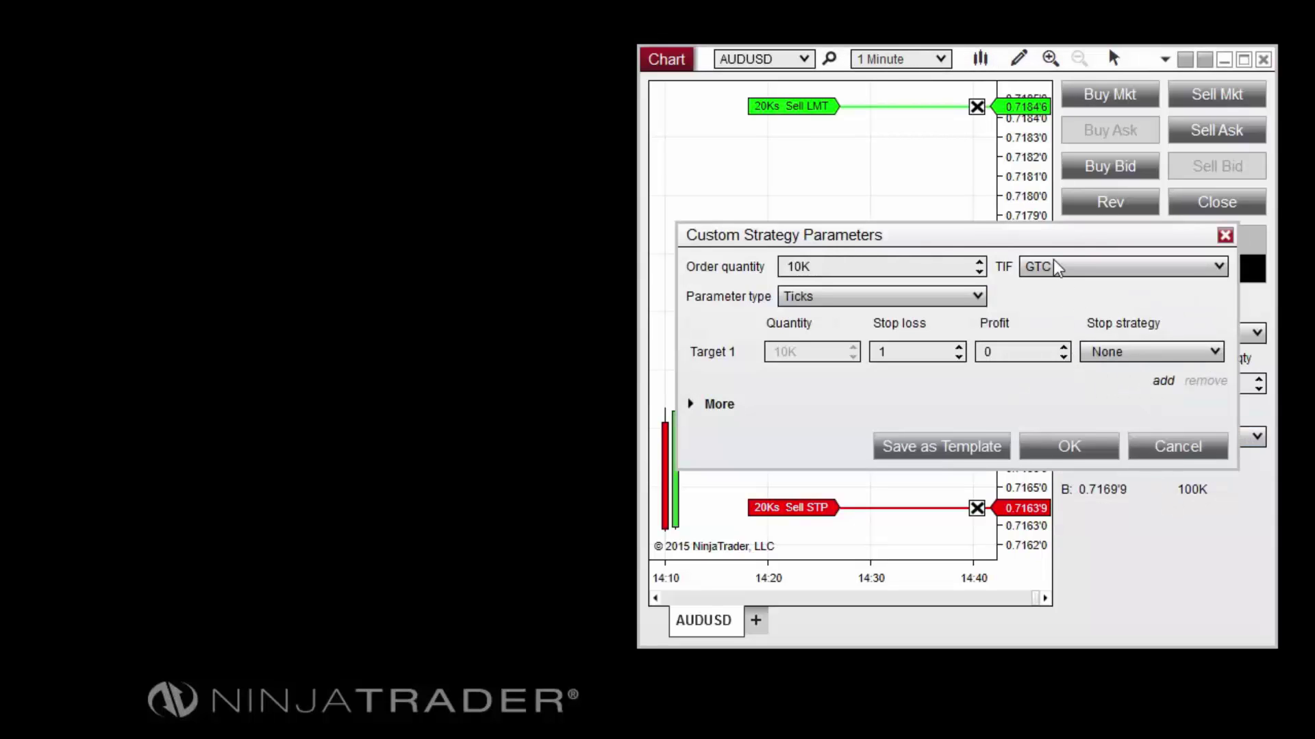
{"action": "left_click_drag", "start_coordinate": [1034, 235], "coordinate": [394, 67]}
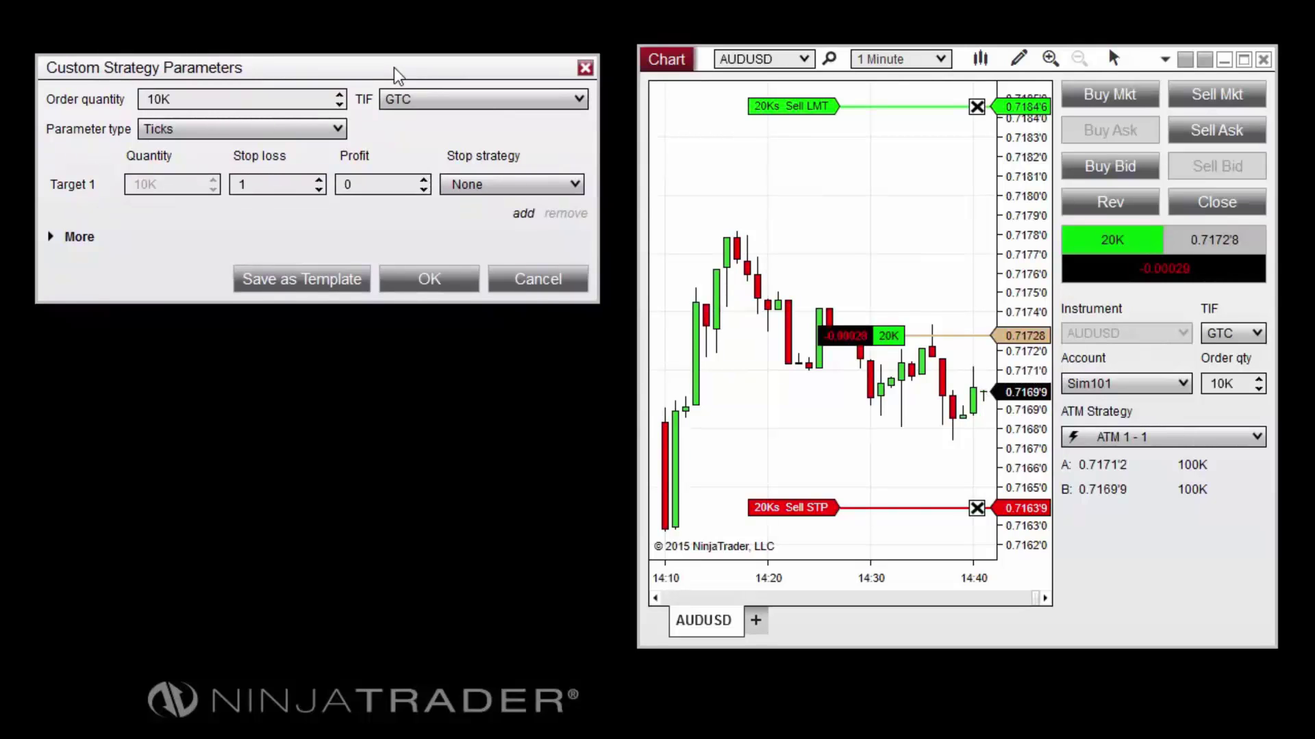
{"action": "left_click", "coordinate": [541, 185]}
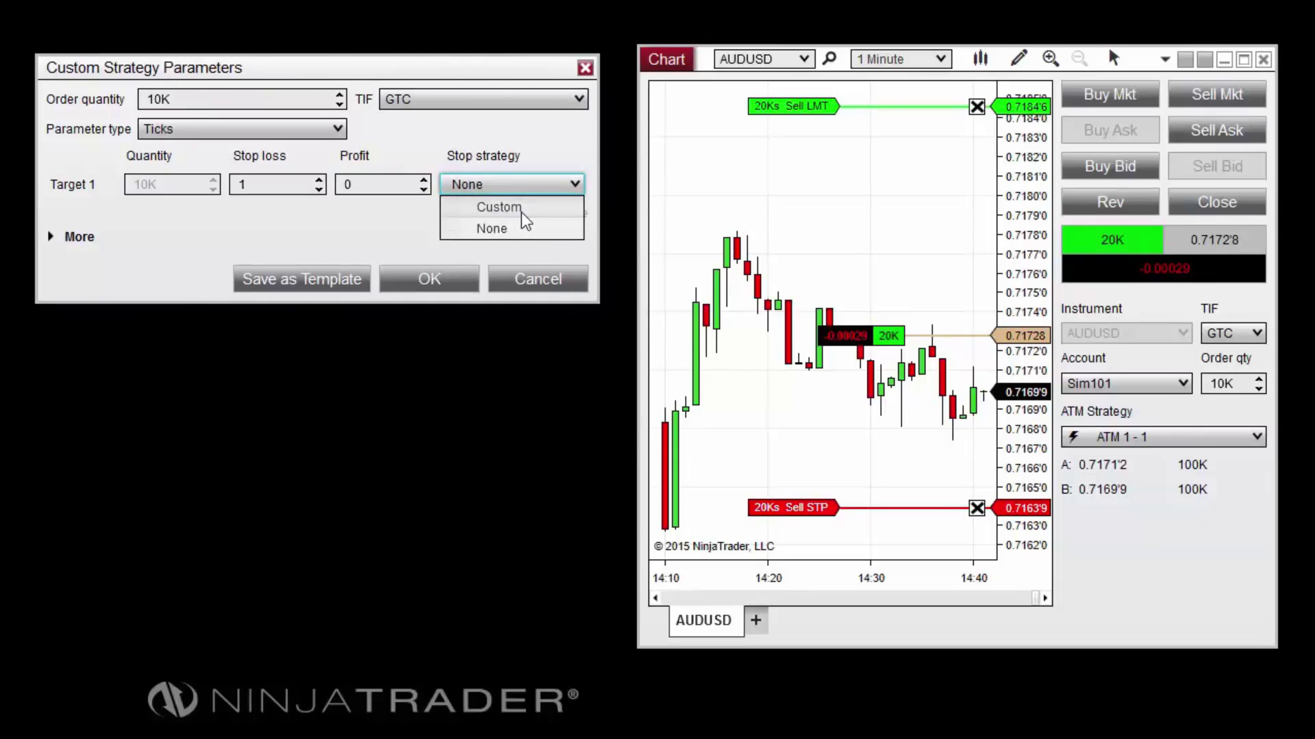
Step: Set Target 1's stop strategy to Custom and place its dialog below the first one
{"action": "left_click", "coordinate": [479, 206]}
{"action": "left_click_drag", "start_coordinate": [376, 65], "coordinate": [380, 343]}
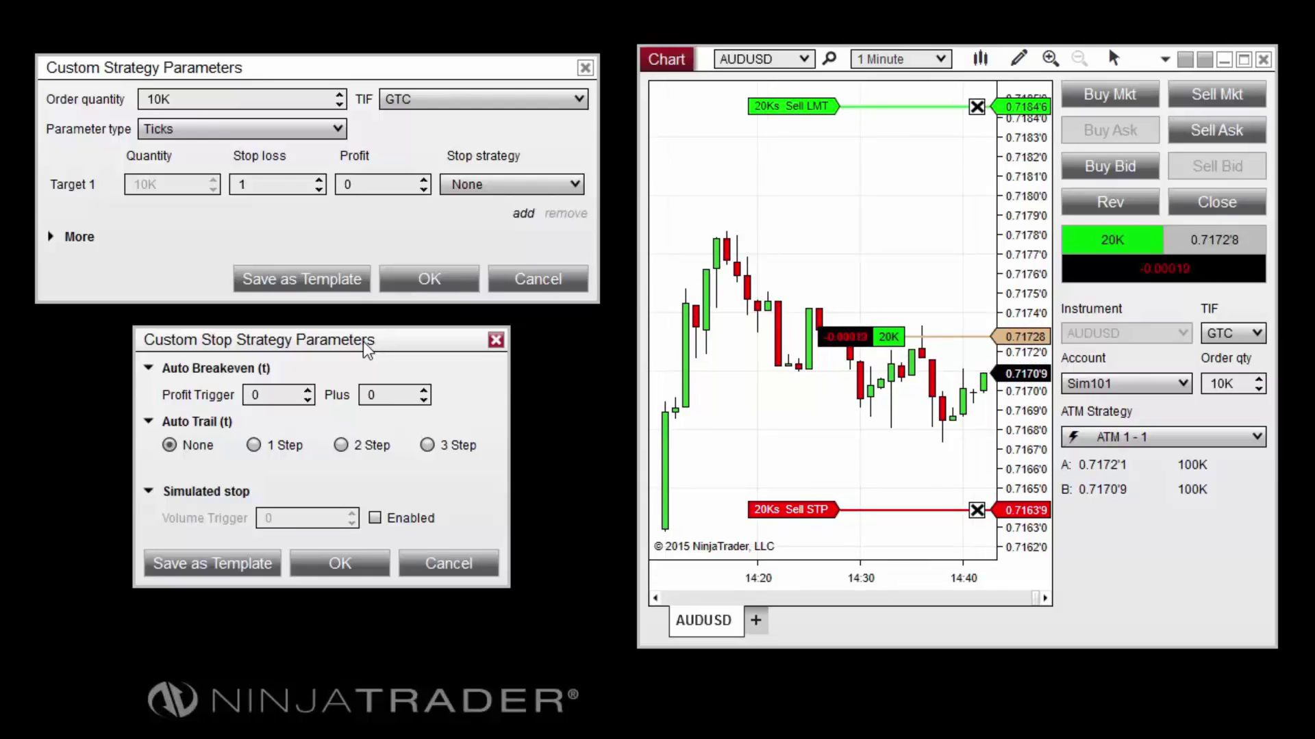
{"action": "left_click", "coordinate": [281, 395]}
Step: Set the Auto Breakeven profit trigger to 5 ticks and the Plus offset to 2
{"action": "double_click", "coordinate": [252, 395]}
{"action": "type", "text": "5"}
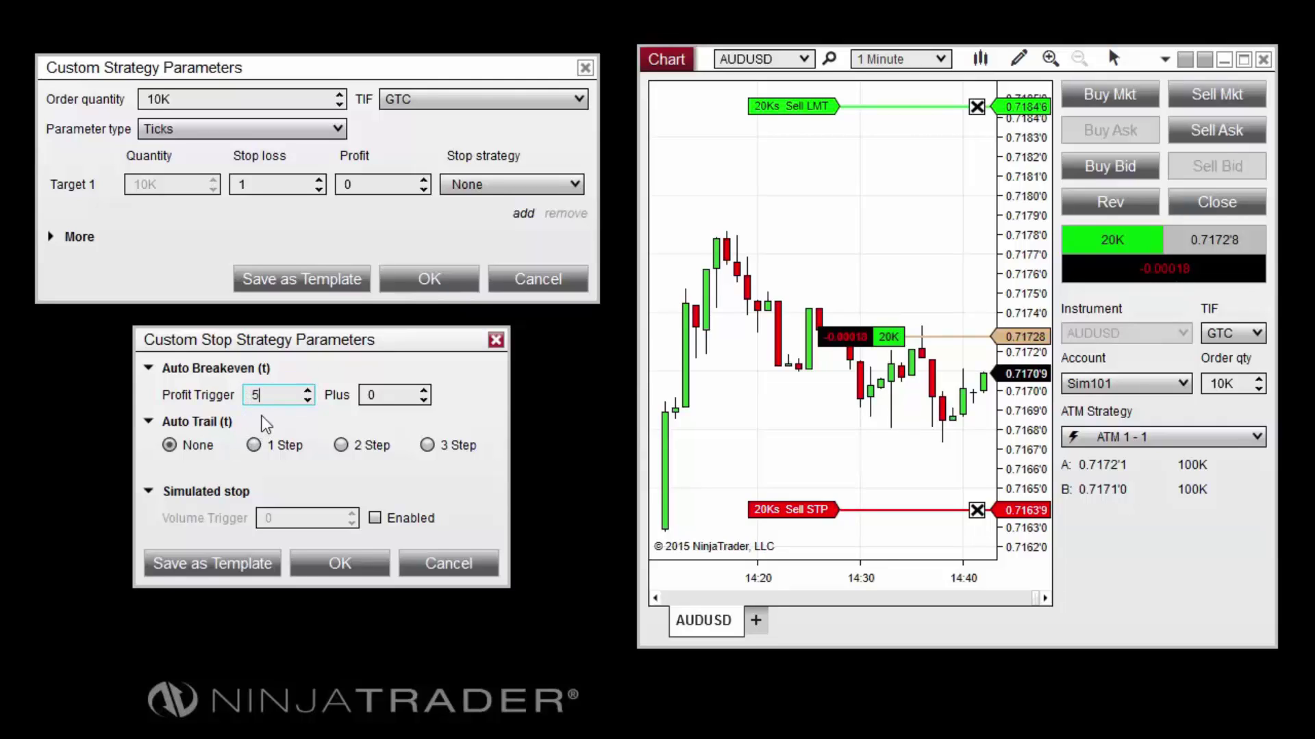
{"action": "left_click", "coordinate": [390, 396]}
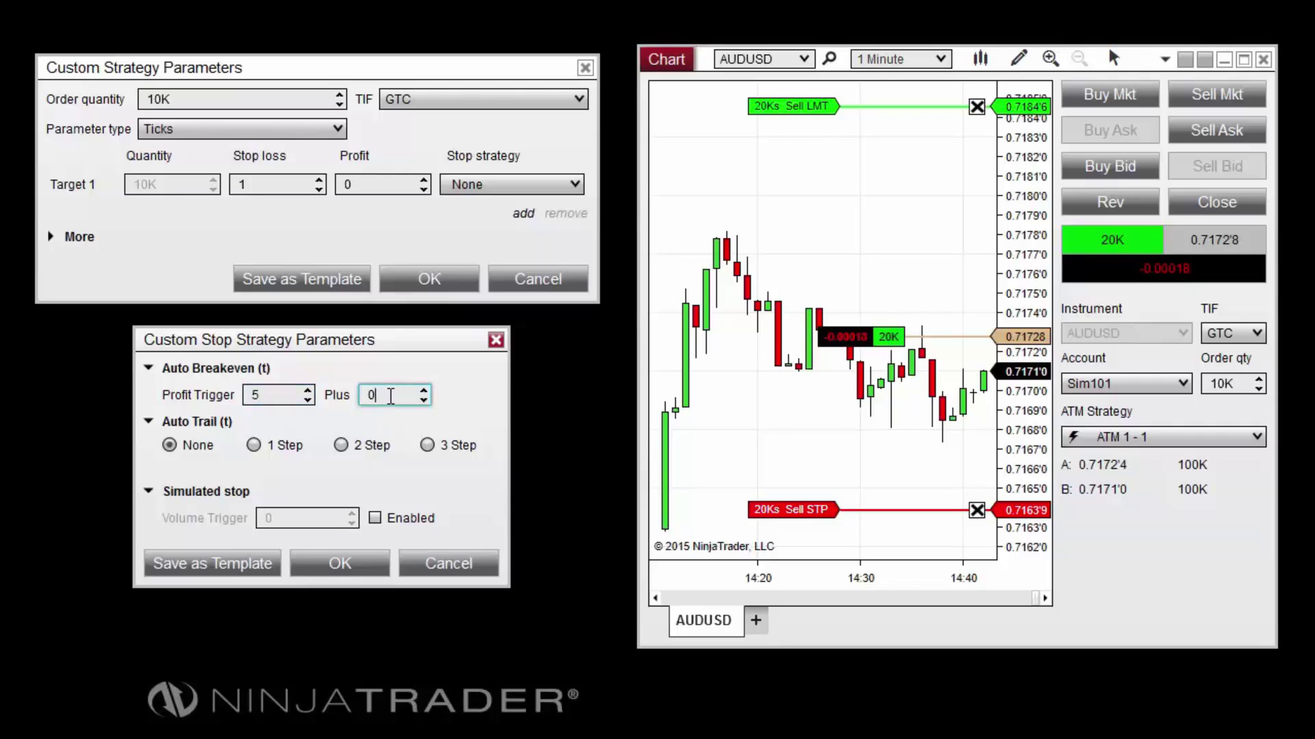
{"action": "left_click_drag", "start_coordinate": [390, 396], "coordinate": [363, 396]}
{"action": "type", "text": "2"}
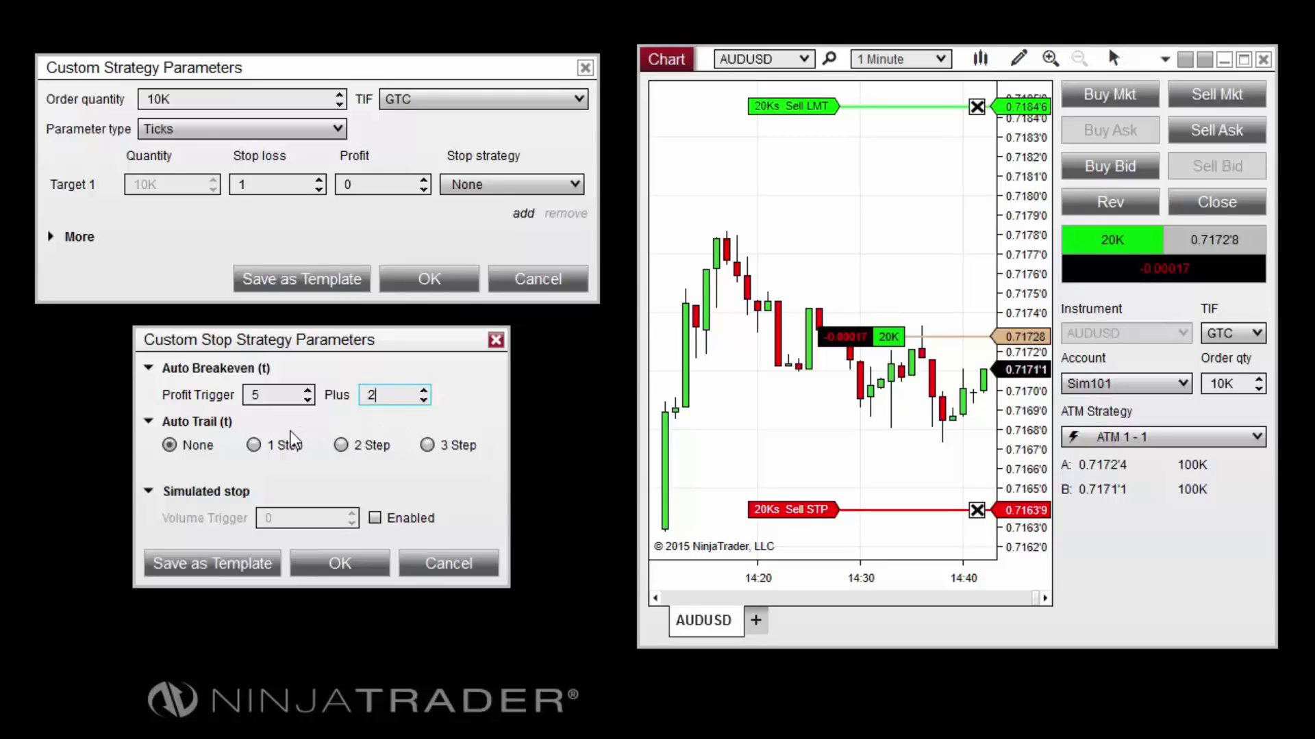
Step: Switch Auto Trail to 1 Step after briefly trying 2 Step, leaving a single Step 1 row
{"action": "left_click", "coordinate": [255, 445]}
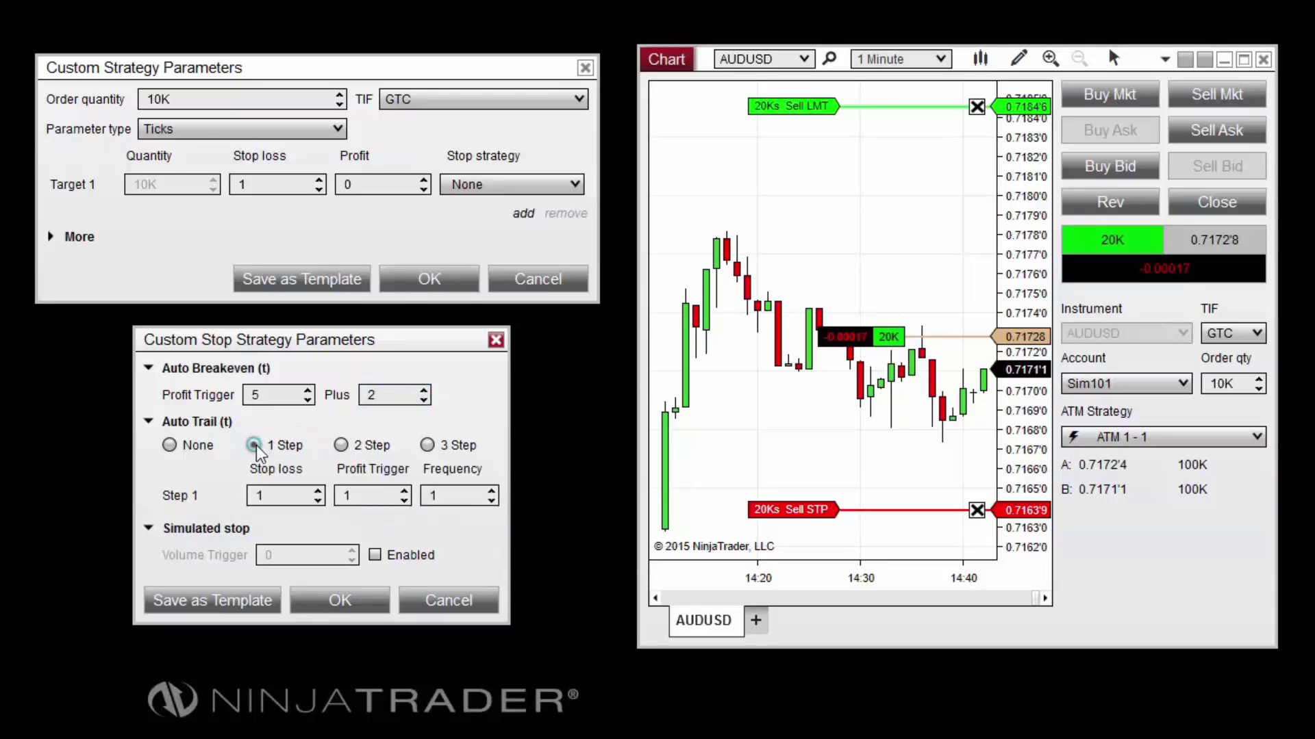
{"action": "left_click", "coordinate": [341, 446]}
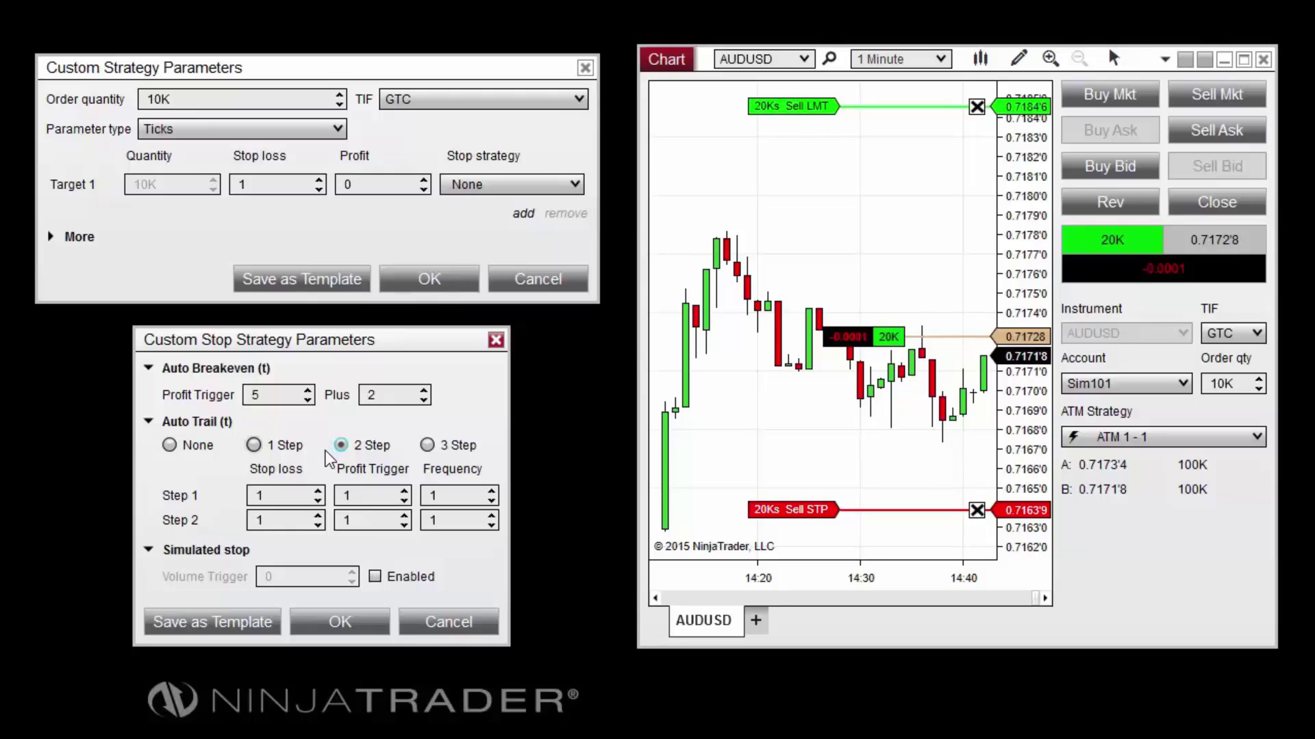
{"action": "left_click", "coordinate": [262, 446]}
{"action": "left_click_drag", "start_coordinate": [277, 496], "coordinate": [252, 505]}
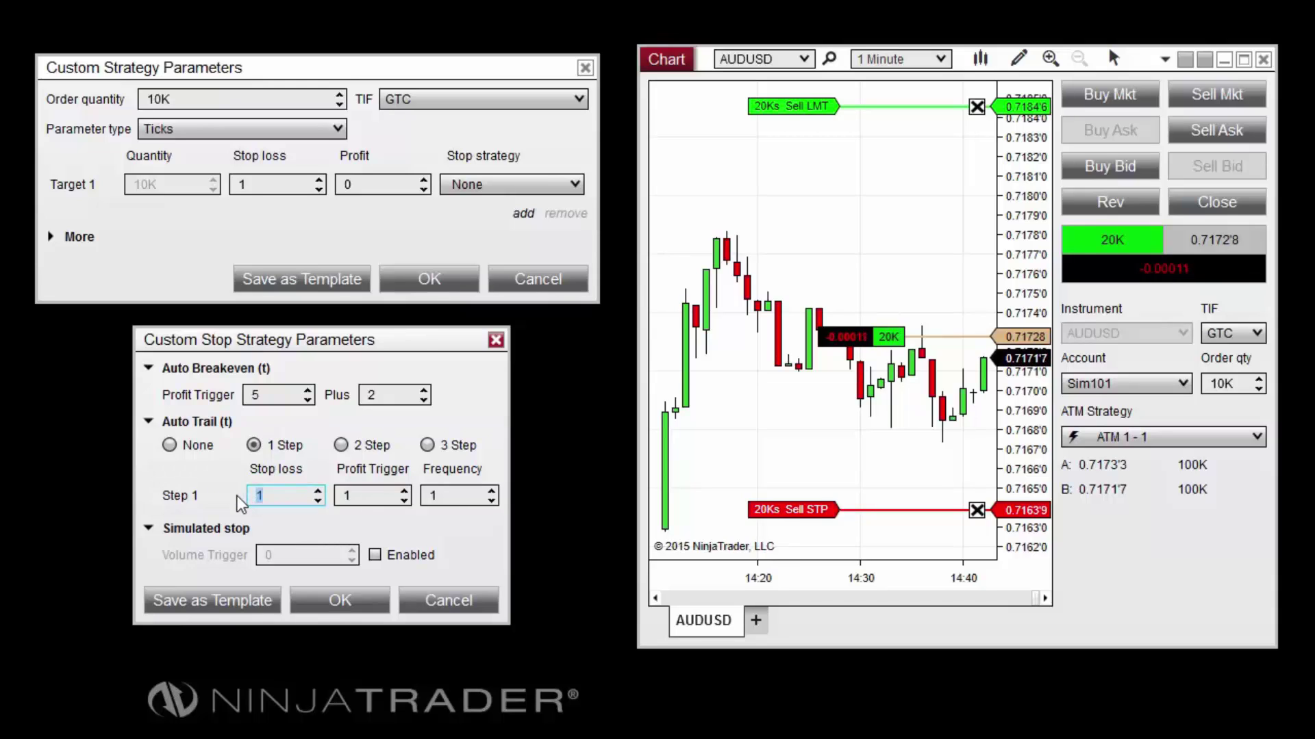
Step: Fill Step 1 with stop loss 1, profit trigger 8 and frequency 5, keeping 1 Step selected
{"action": "type", "text": "1"}
{"action": "left_click", "coordinate": [360, 494]}
{"action": "double_click", "coordinate": [340, 496]}
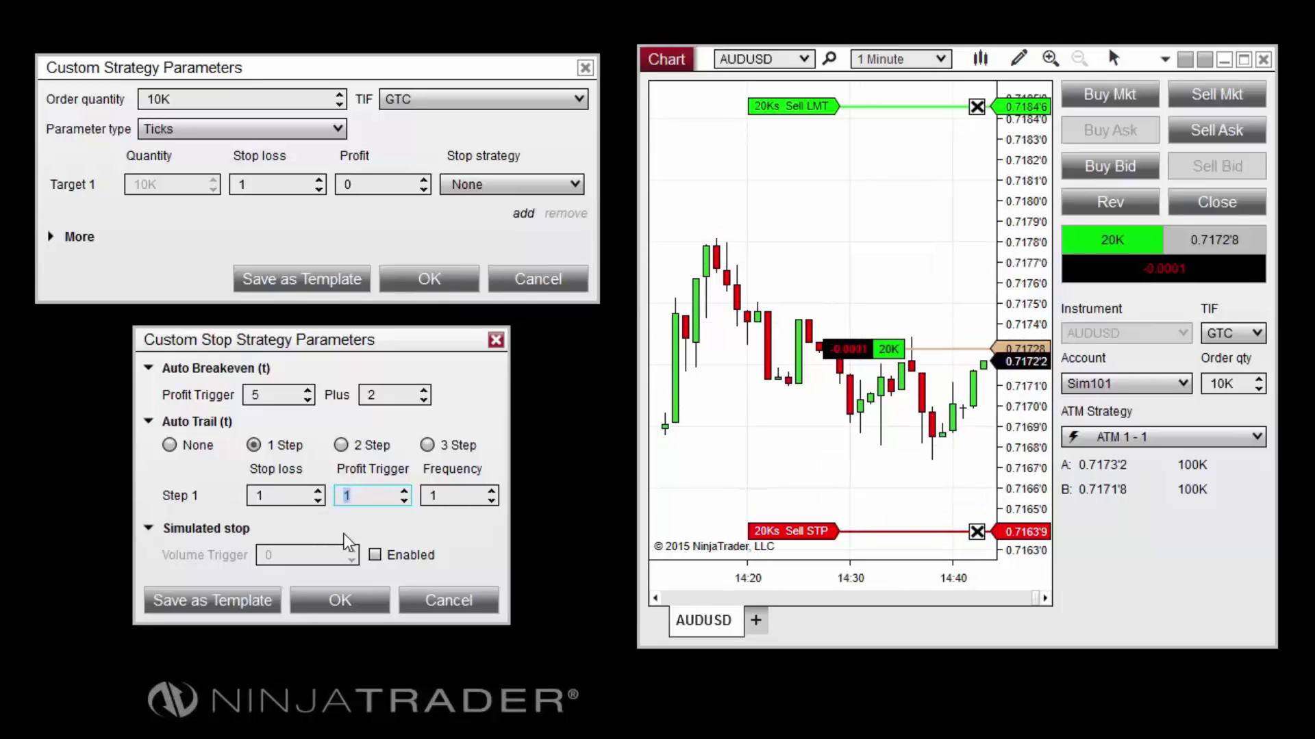
{"action": "type", "text": "8"}
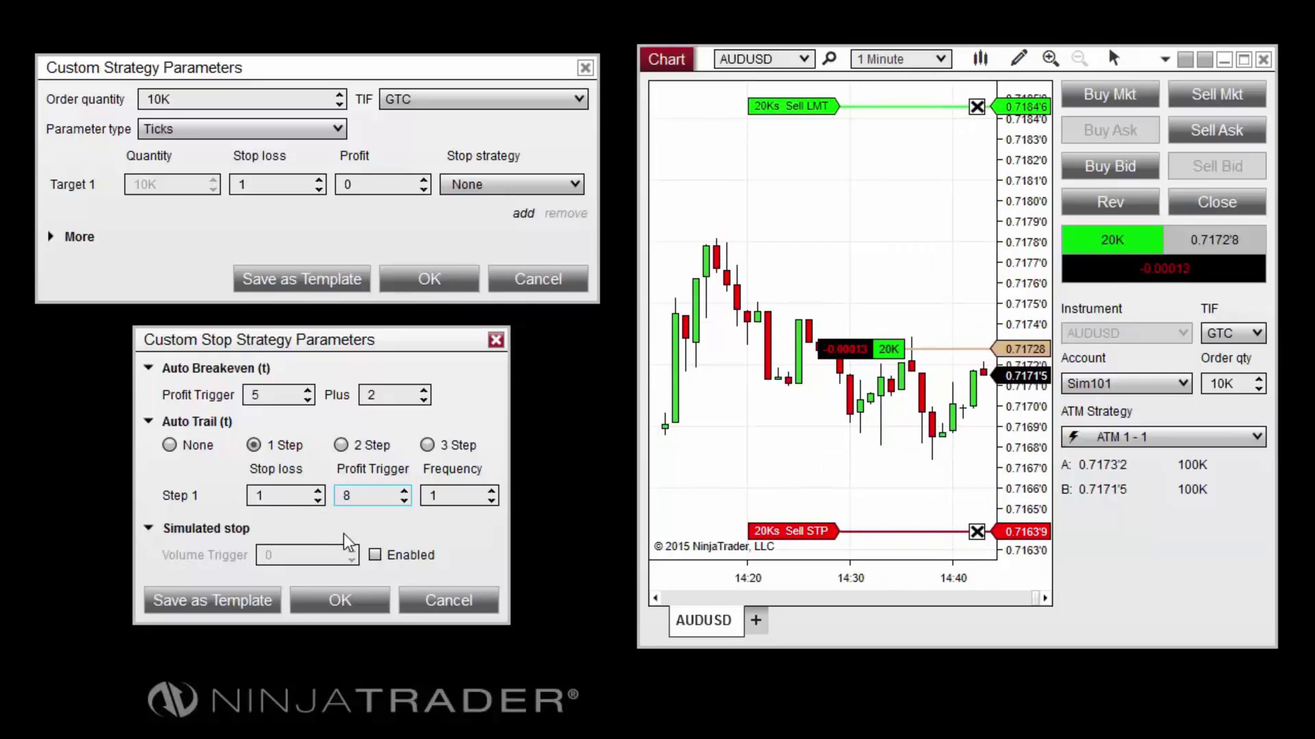
{"action": "left_click", "coordinate": [451, 495]}
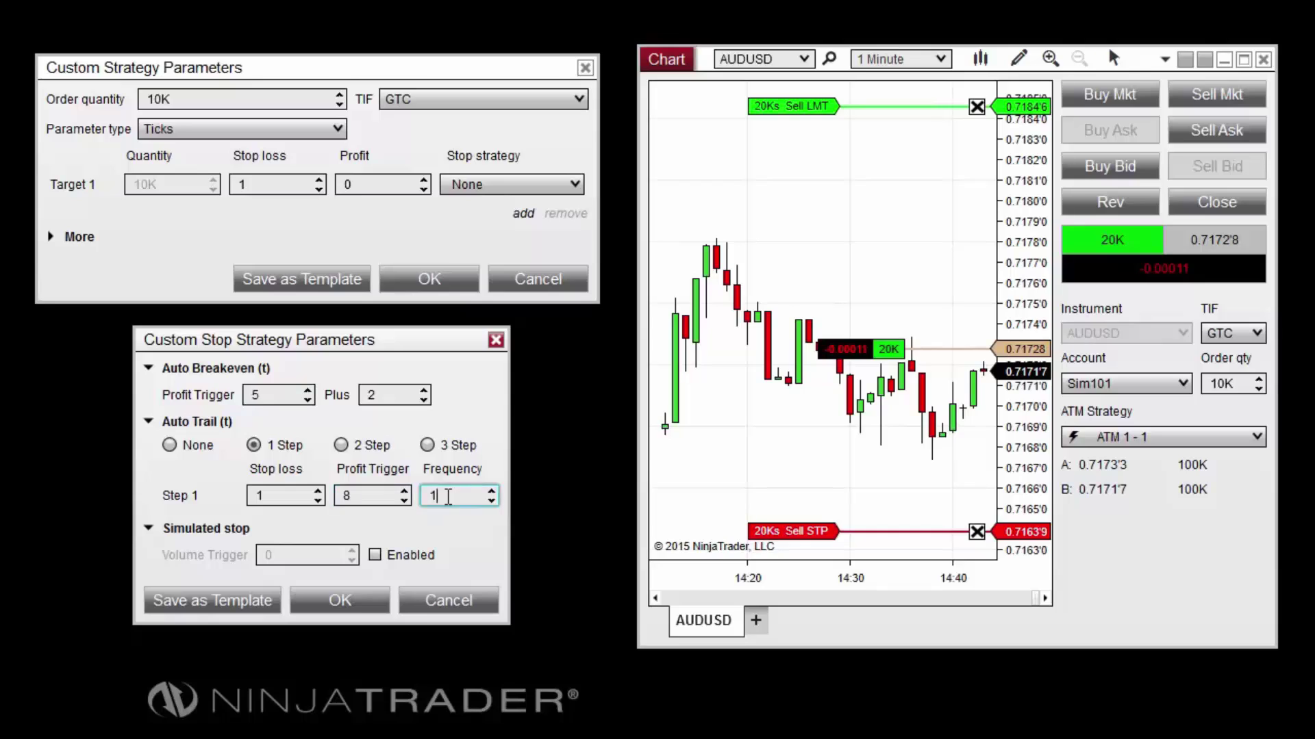
{"action": "type", "text": "1"}
{"action": "type", "text": "5"}
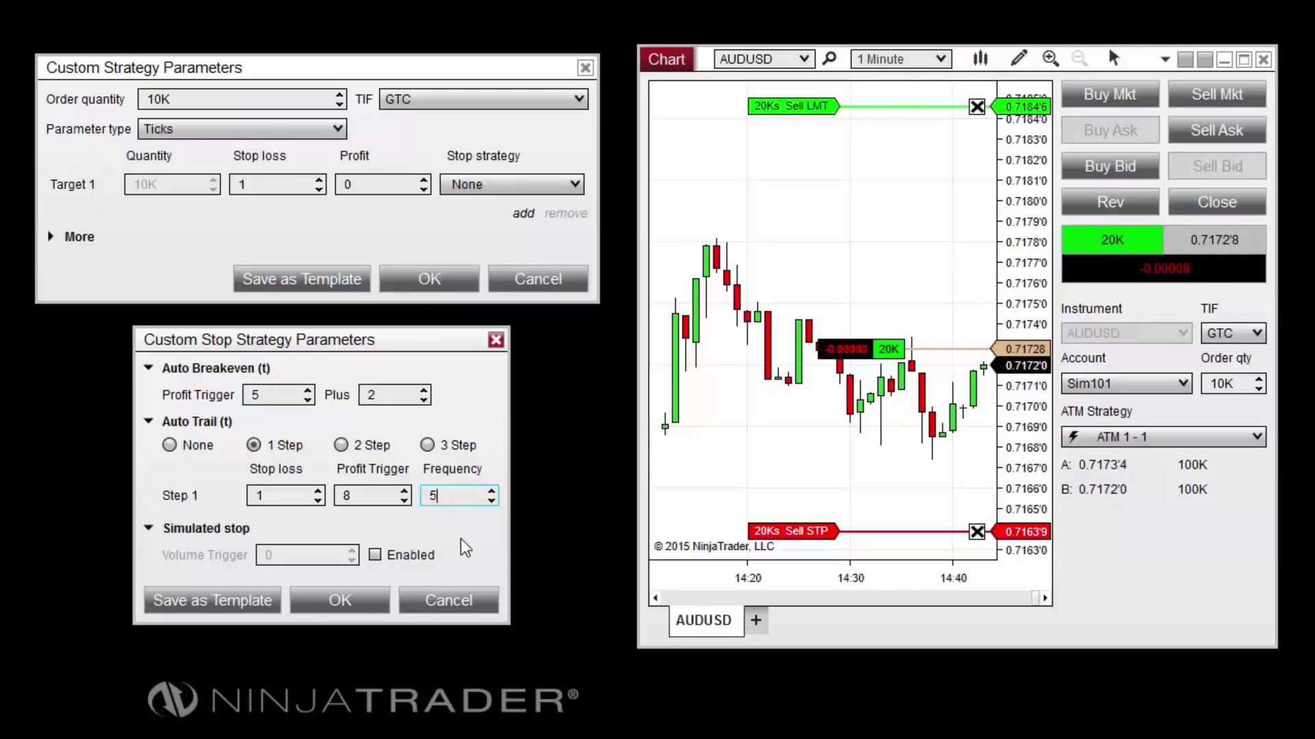
{"action": "left_click", "coordinate": [428, 445]}
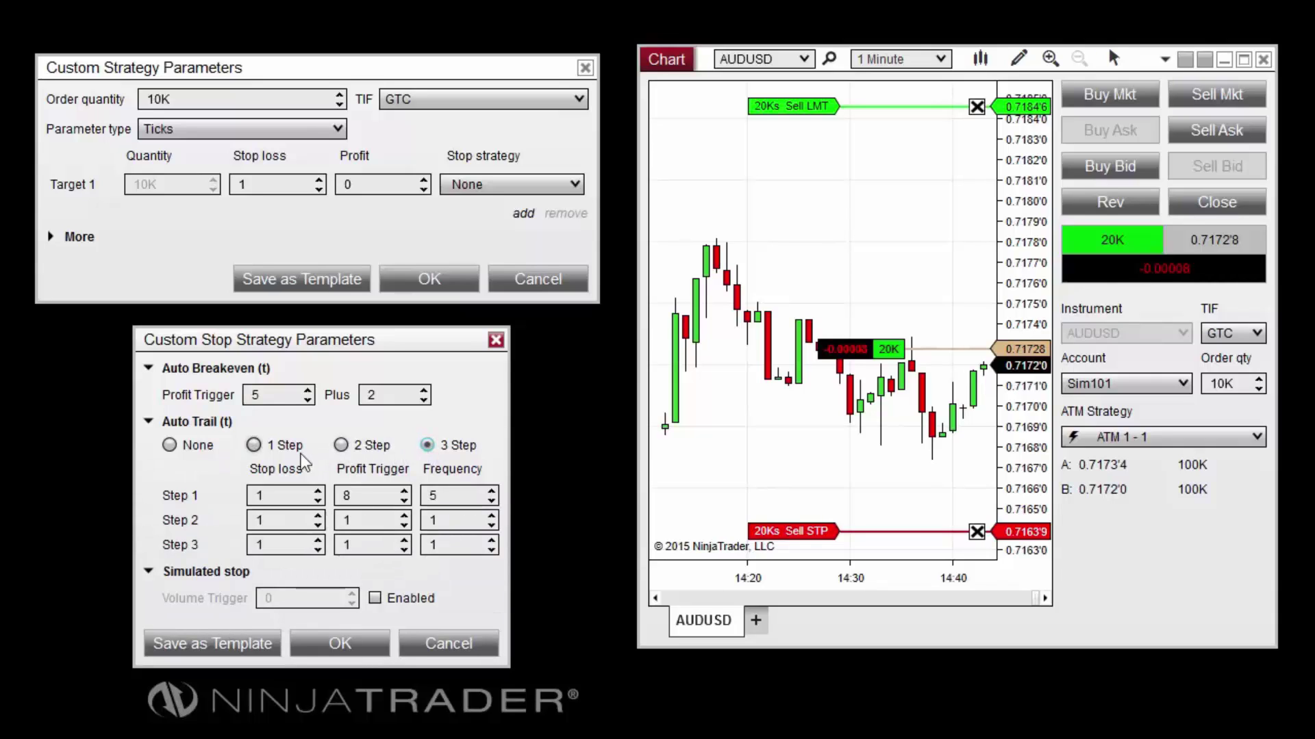
{"action": "left_click", "coordinate": [254, 449]}
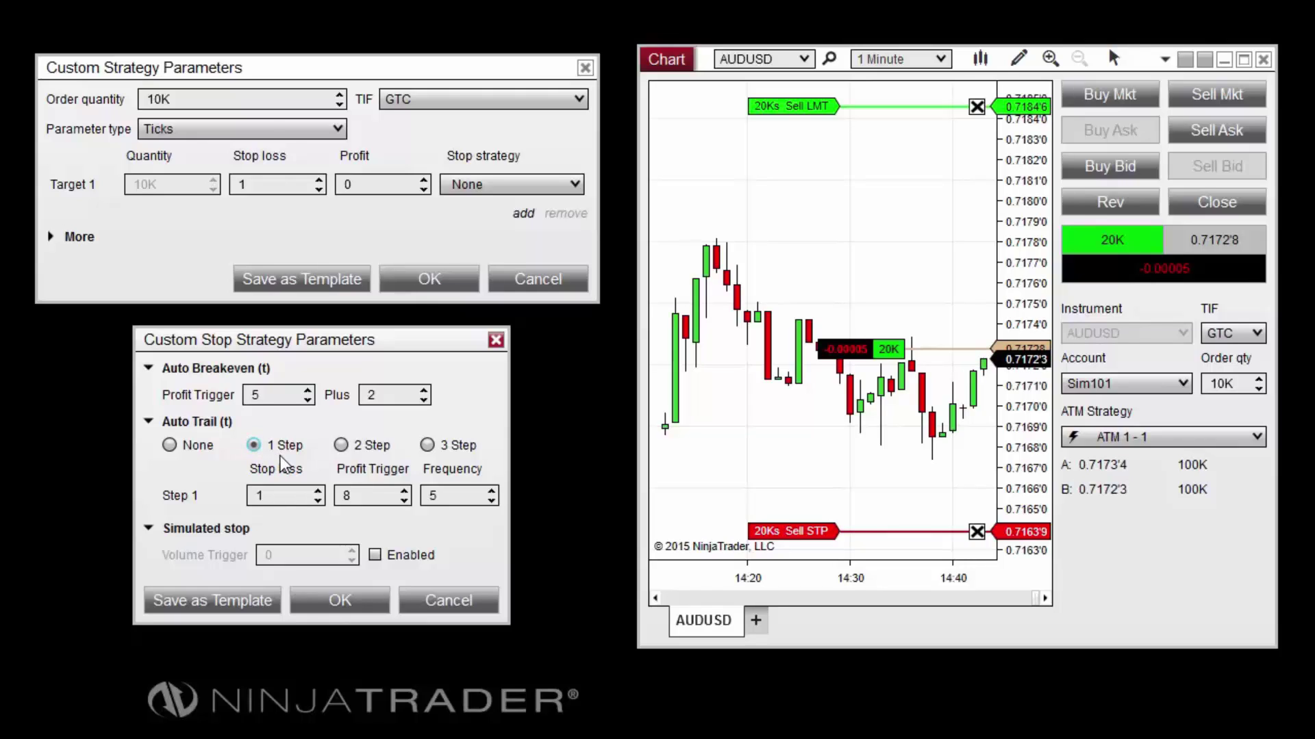
Step: Confirm both custom strategy dialogs, then inspect the Sell STP order menu and dismiss it
{"action": "left_click", "coordinate": [363, 600]}
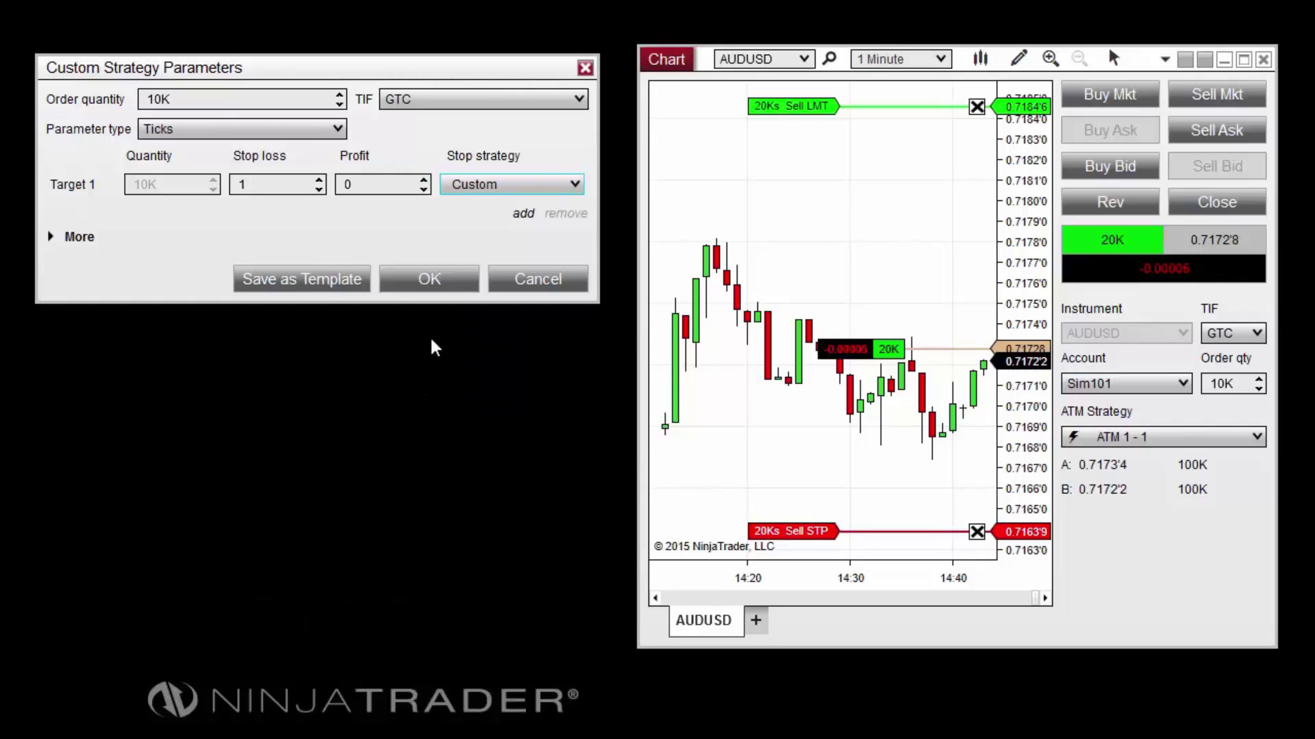
{"action": "left_click", "coordinate": [431, 277]}
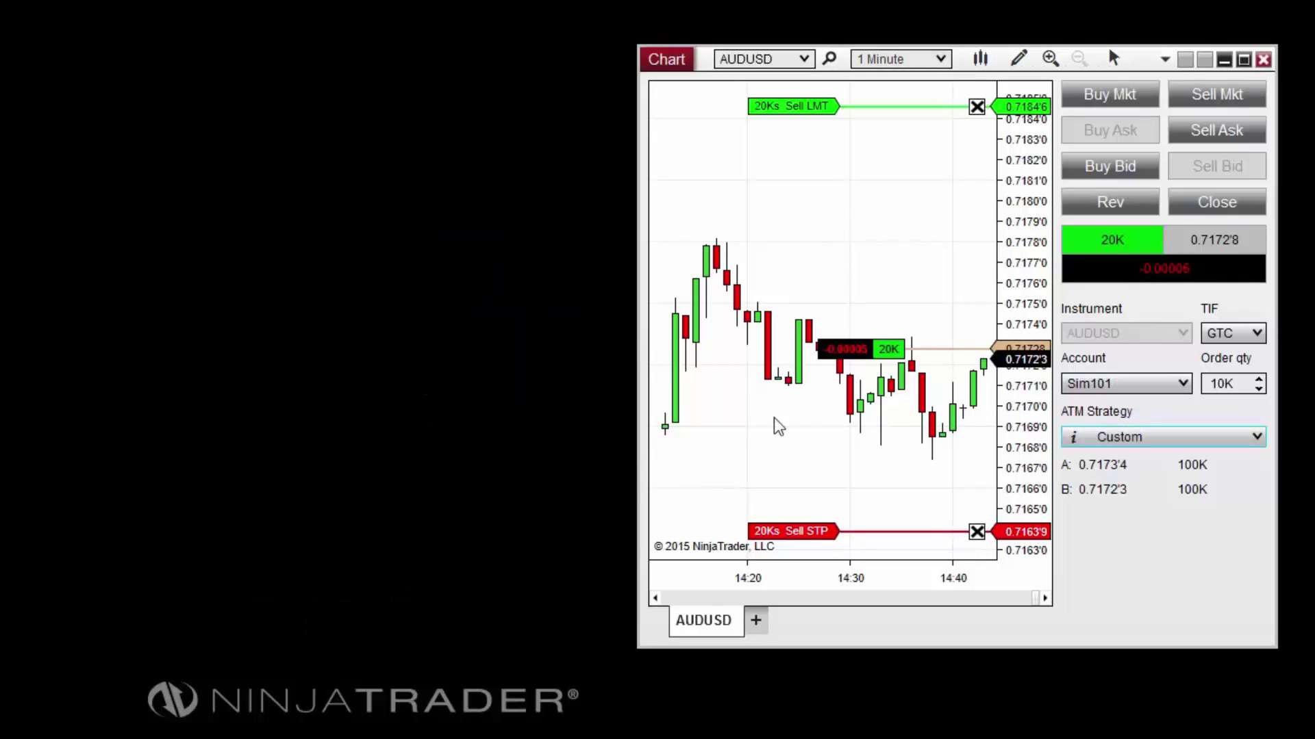
{"action": "left_click", "coordinate": [803, 535]}
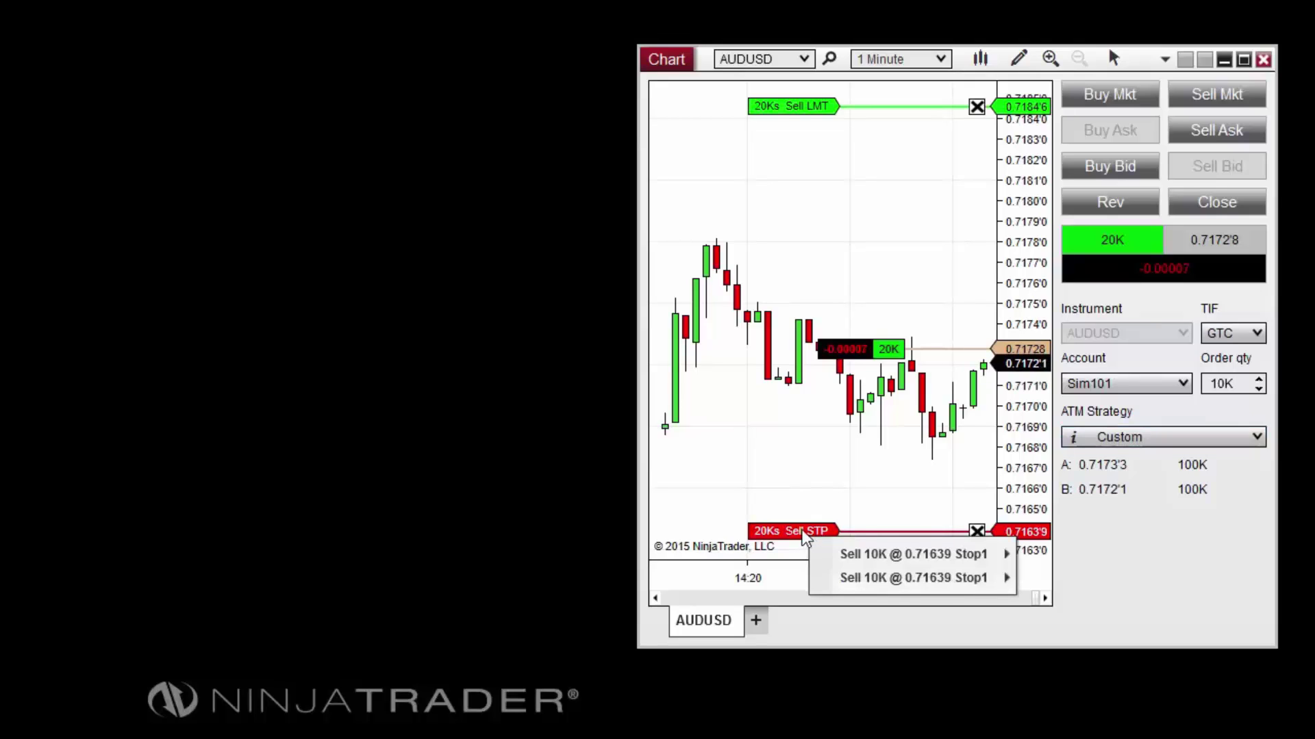
{"action": "mouse_move", "coordinate": [878, 558]}
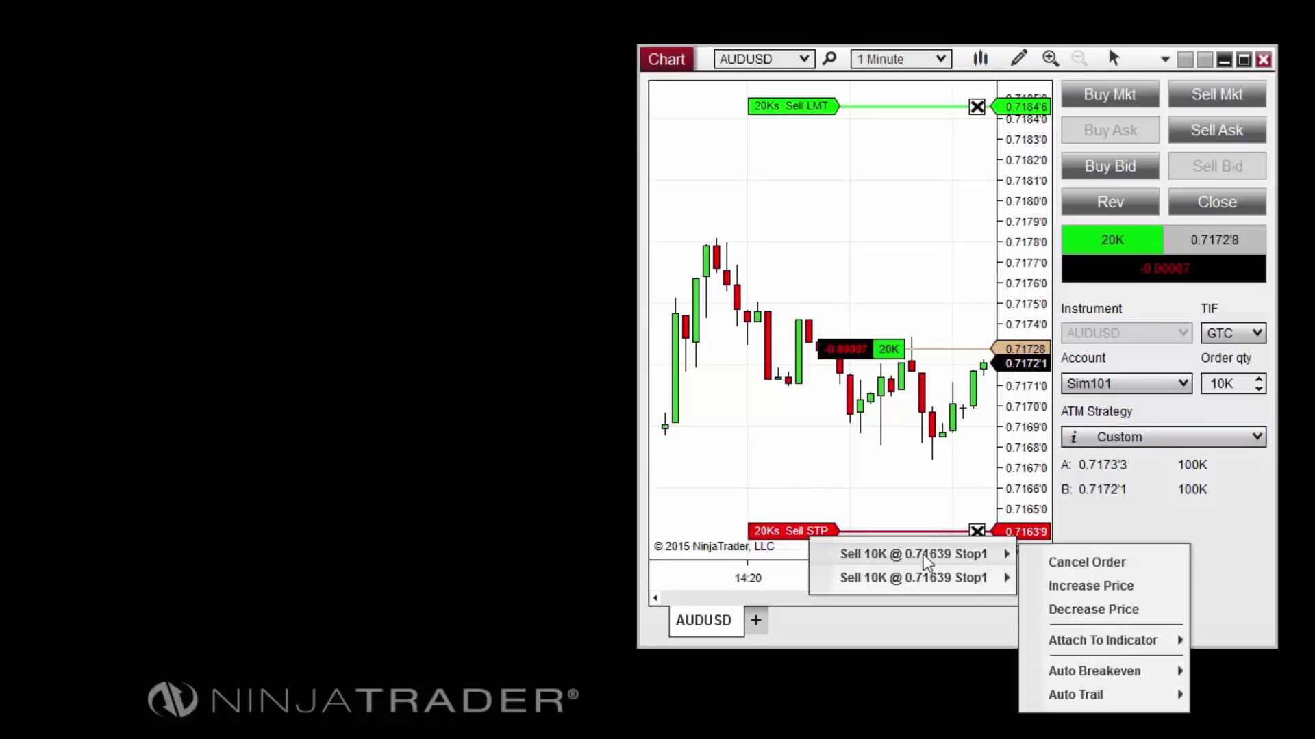
{"action": "mouse_move", "coordinate": [1117, 676]}
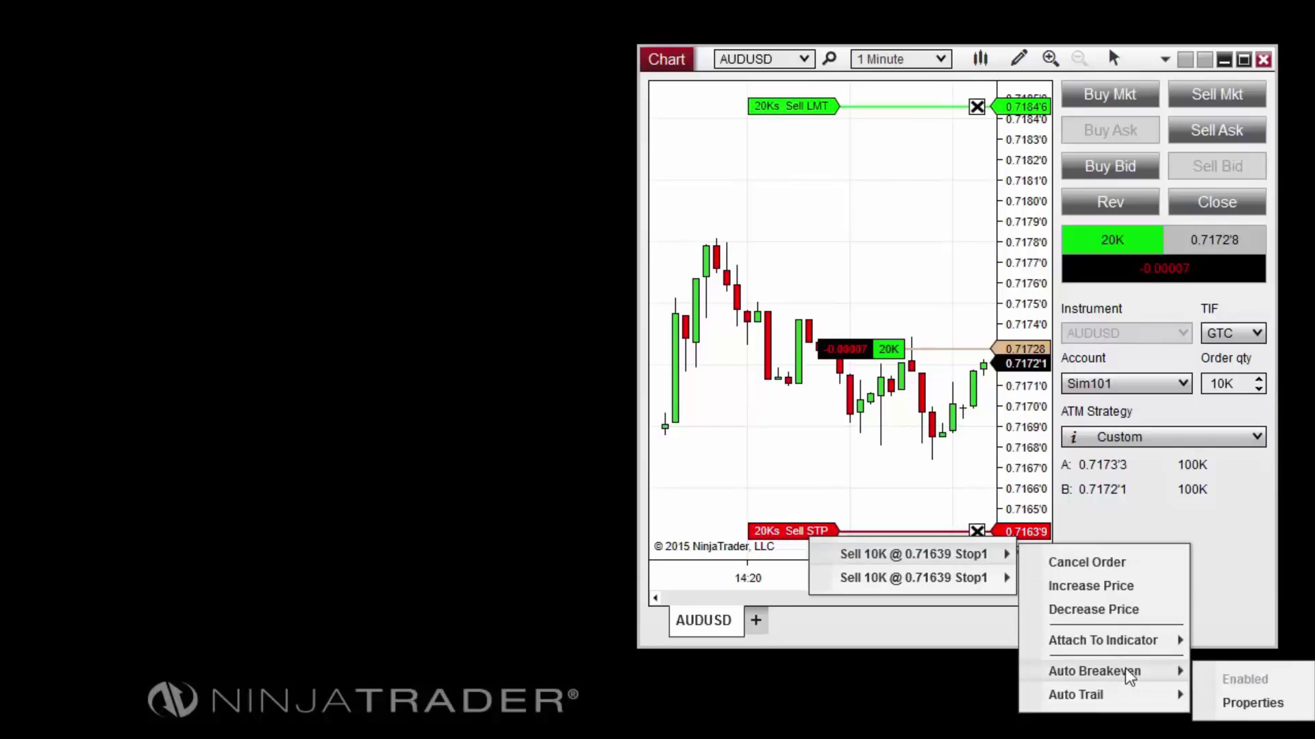
{"action": "left_click", "coordinate": [792, 442]}
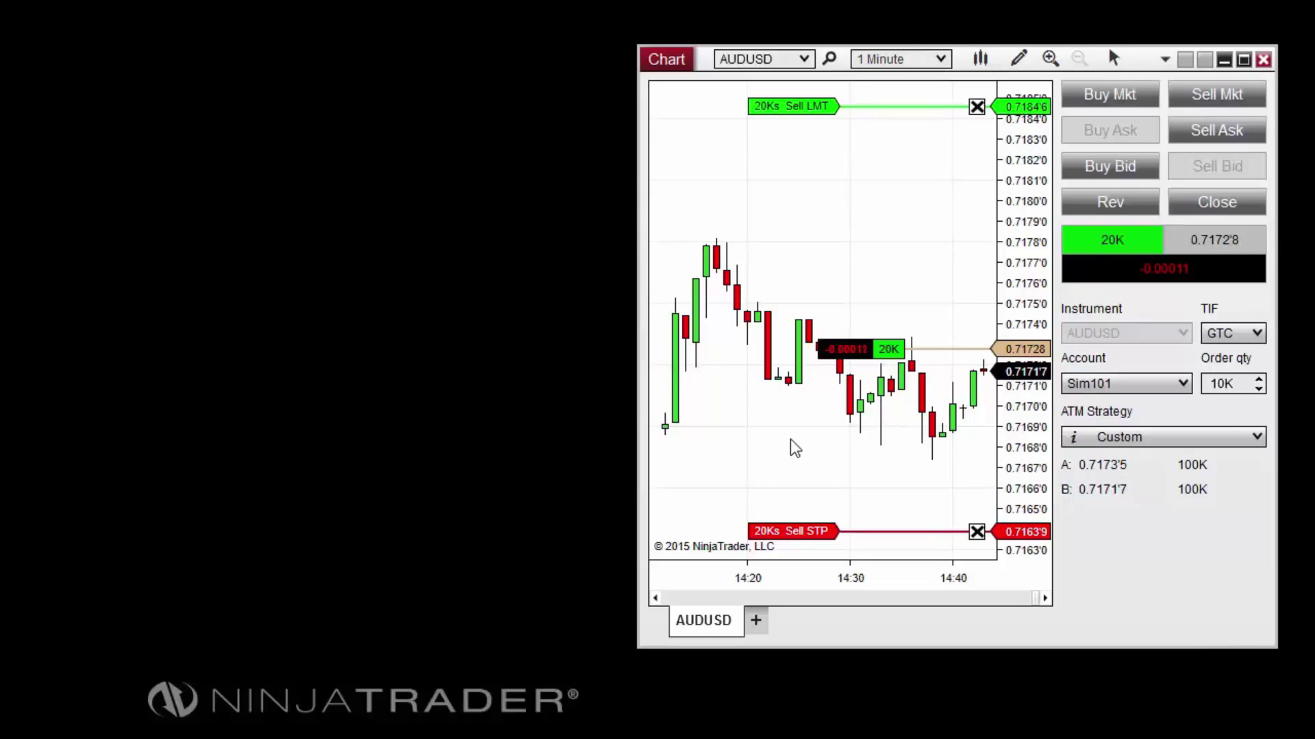
Step: Reopen the Custom strategy and its Custom stop strategy, then enable Simulated stop
{"action": "left_click", "coordinate": [1226, 442]}
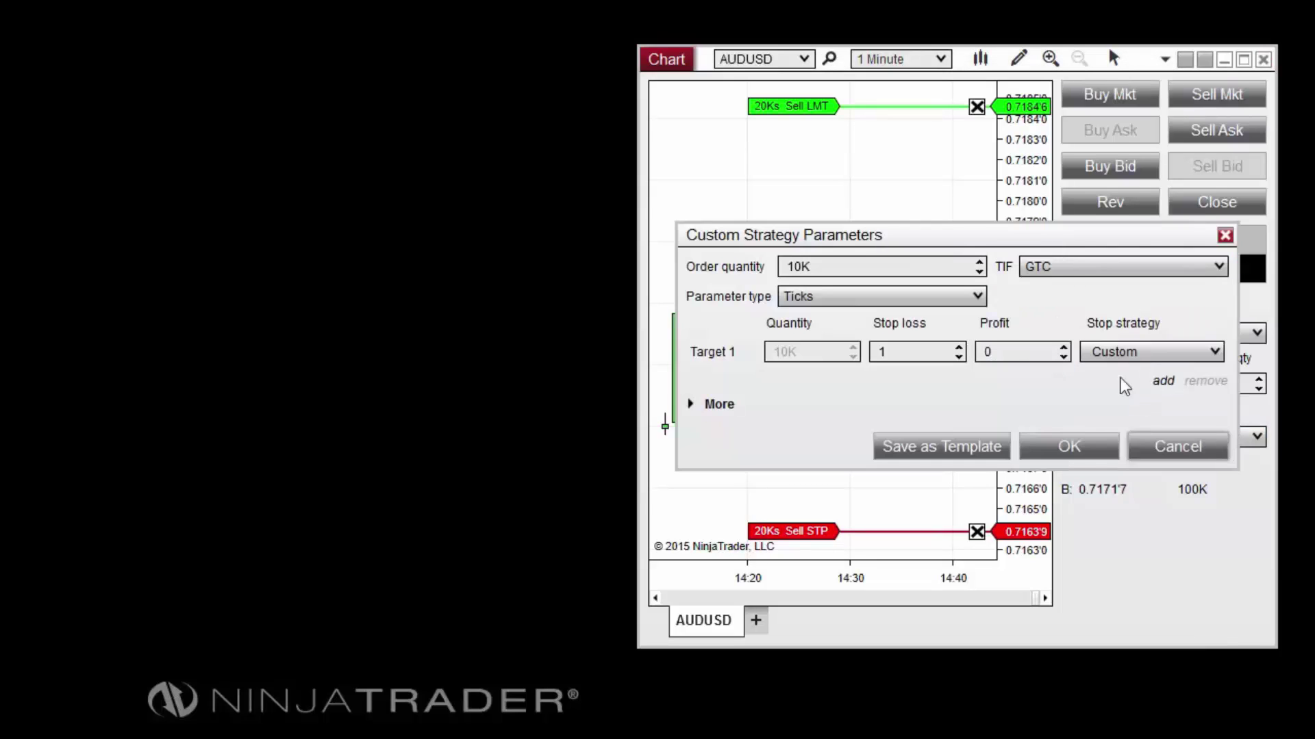
{"action": "left_click_drag", "start_coordinate": [1032, 236], "coordinate": [393, 68]}
{"action": "left_click", "coordinate": [510, 188]}
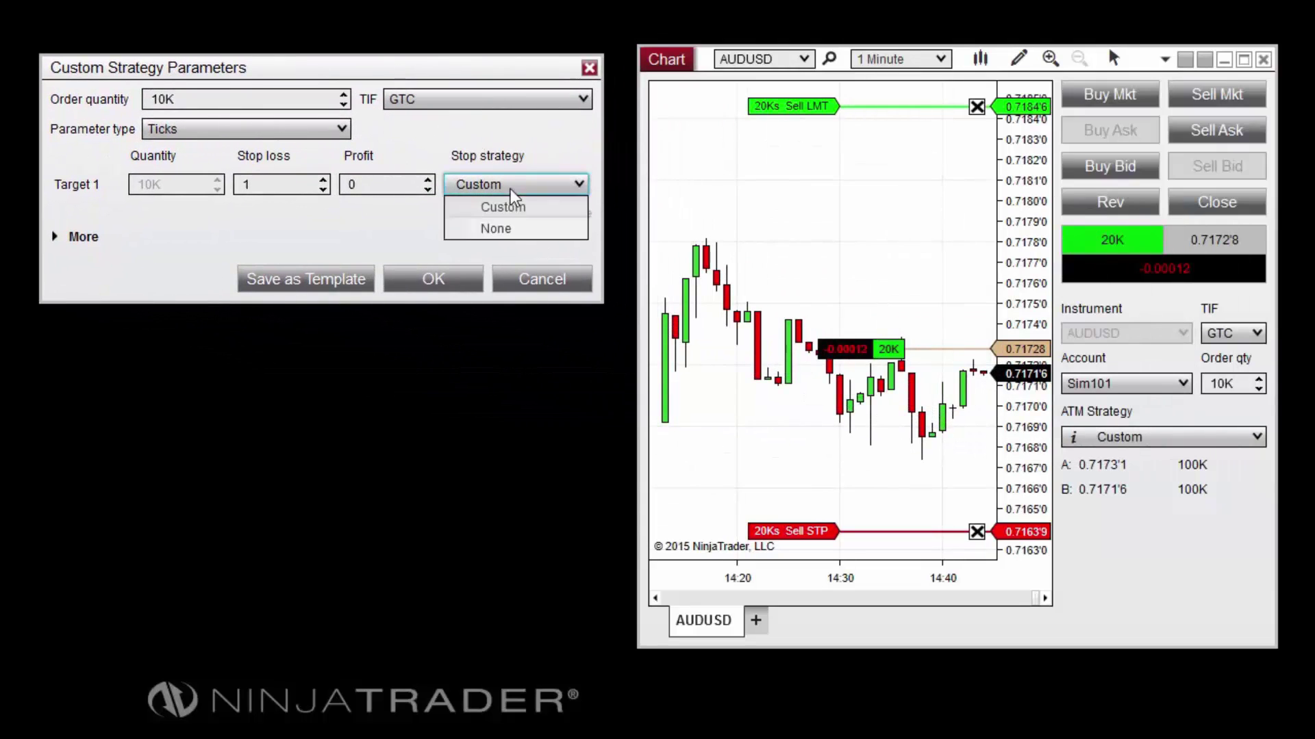
{"action": "left_click", "coordinate": [508, 207]}
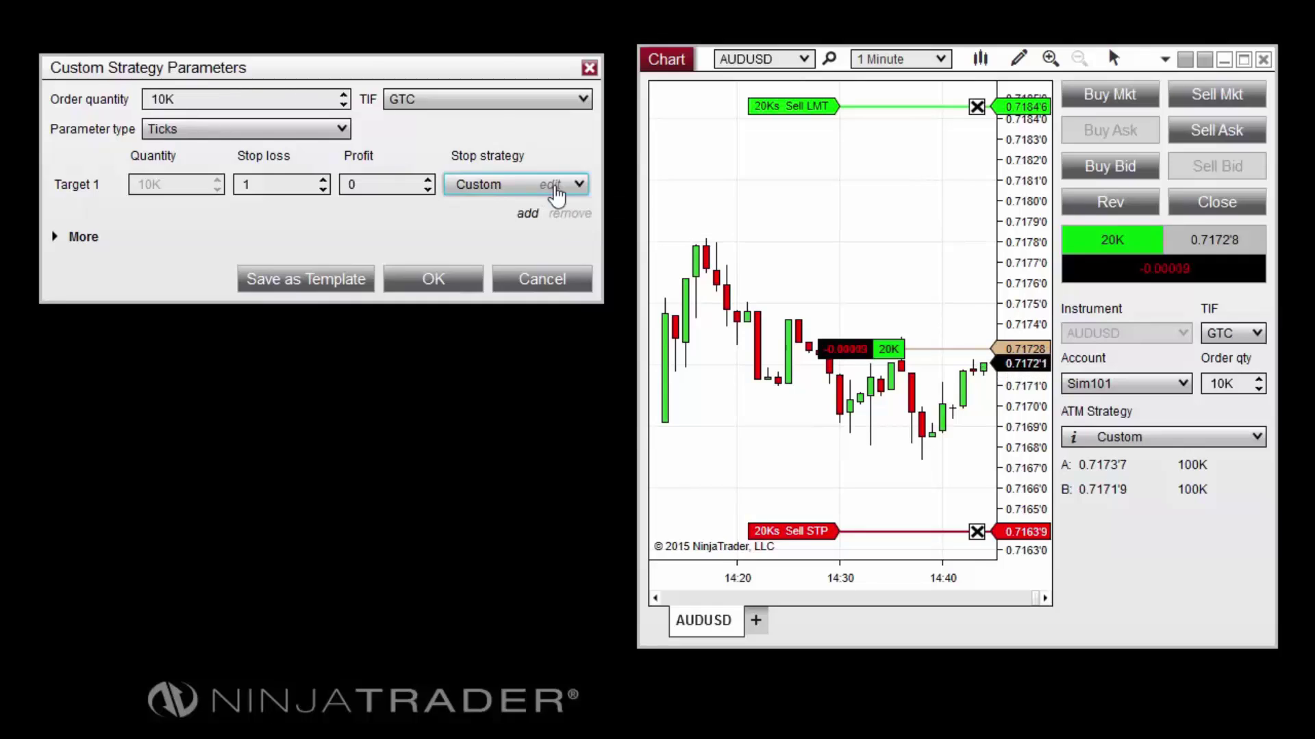
{"action": "left_click", "coordinate": [553, 186]}
{"action": "left_click_drag", "start_coordinate": [371, 43], "coordinate": [375, 344]}
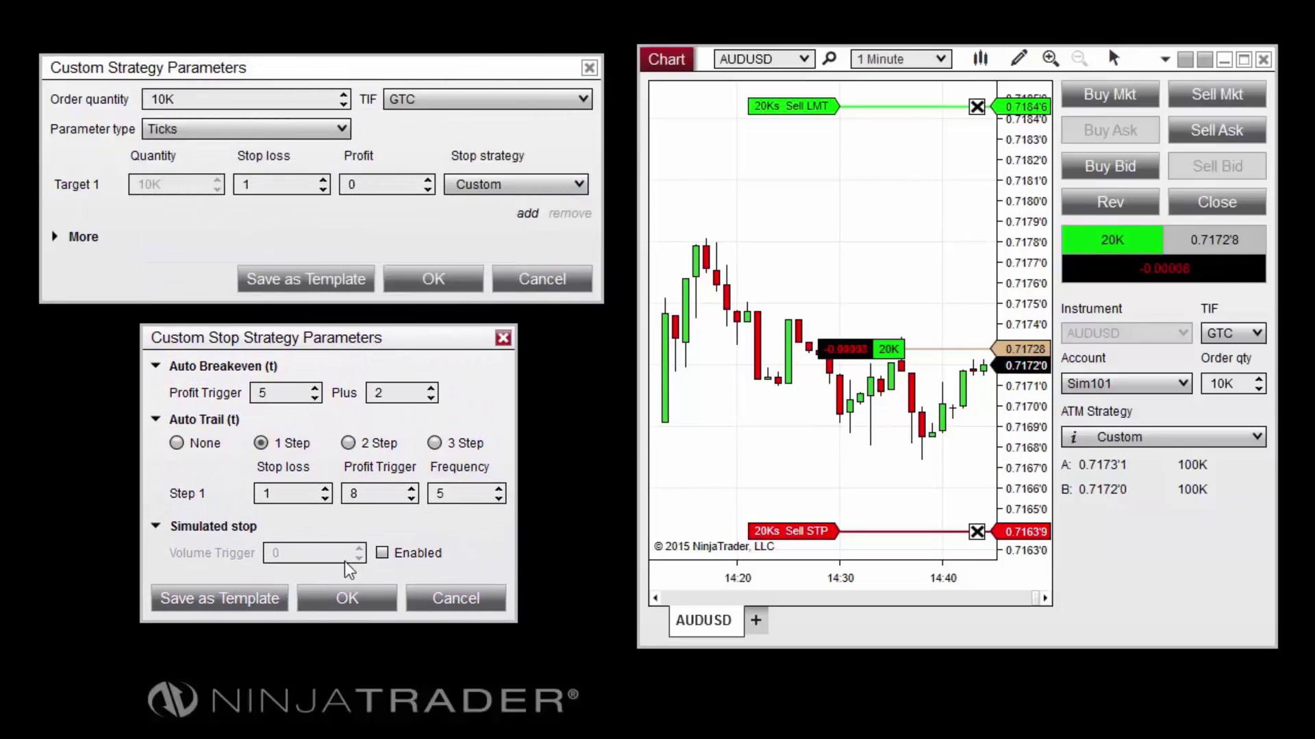
{"action": "left_click", "coordinate": [383, 553]}
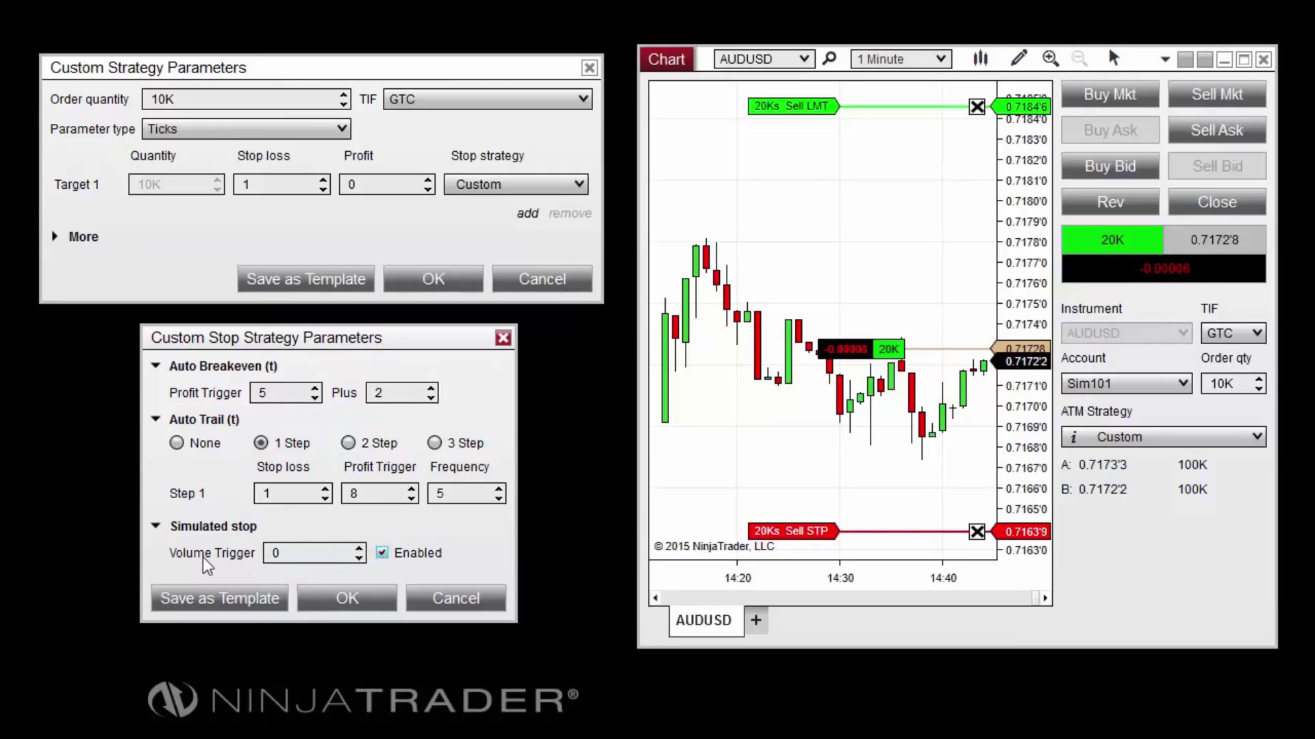